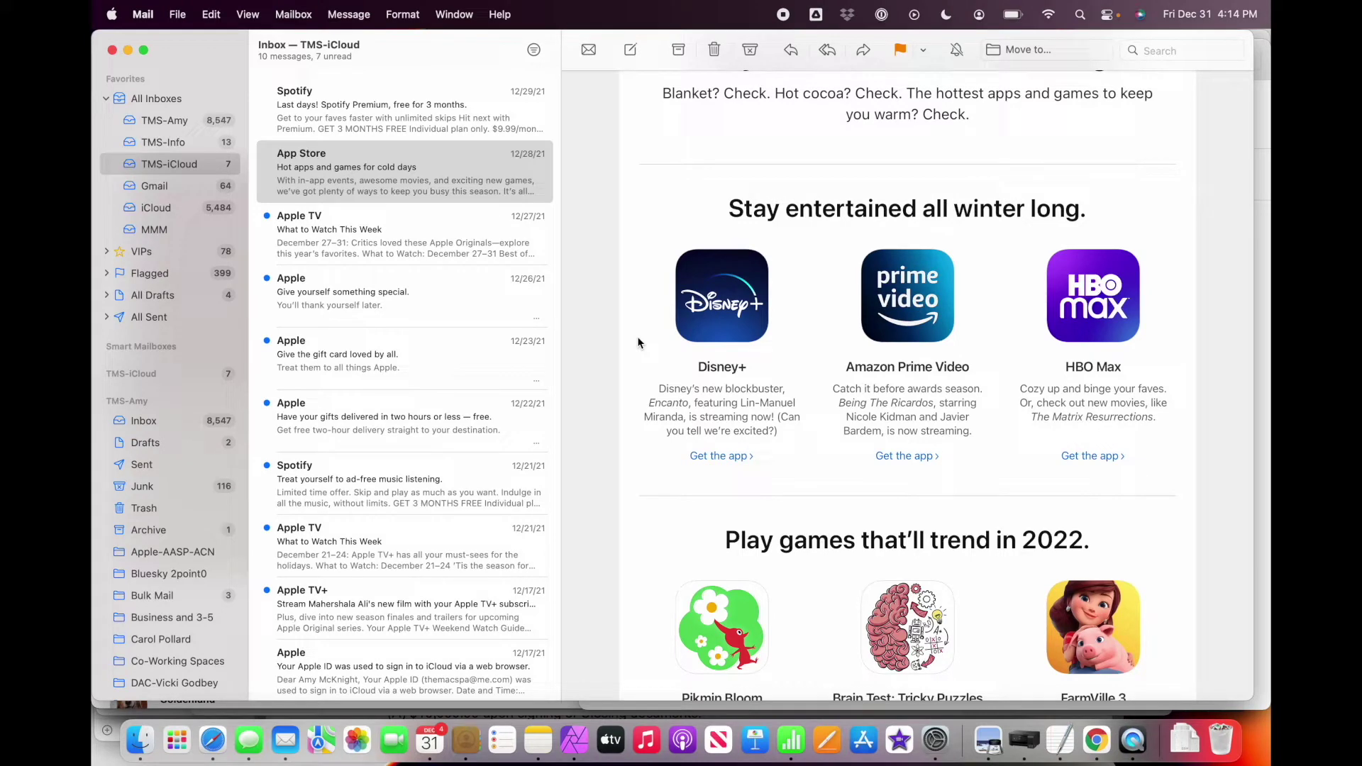
scroll(626, 391, up, 3)
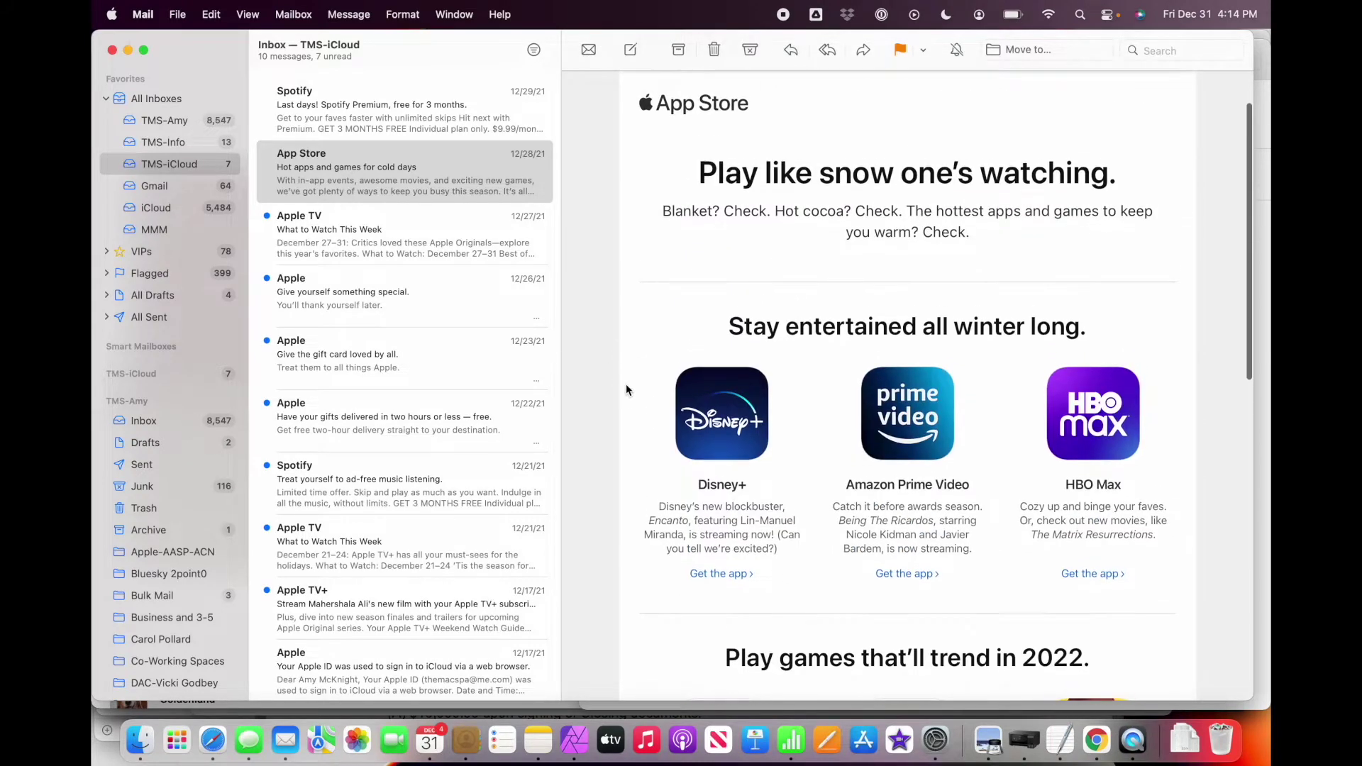
scroll(627, 391, down, 2)
scroll(628, 391, down, 1)
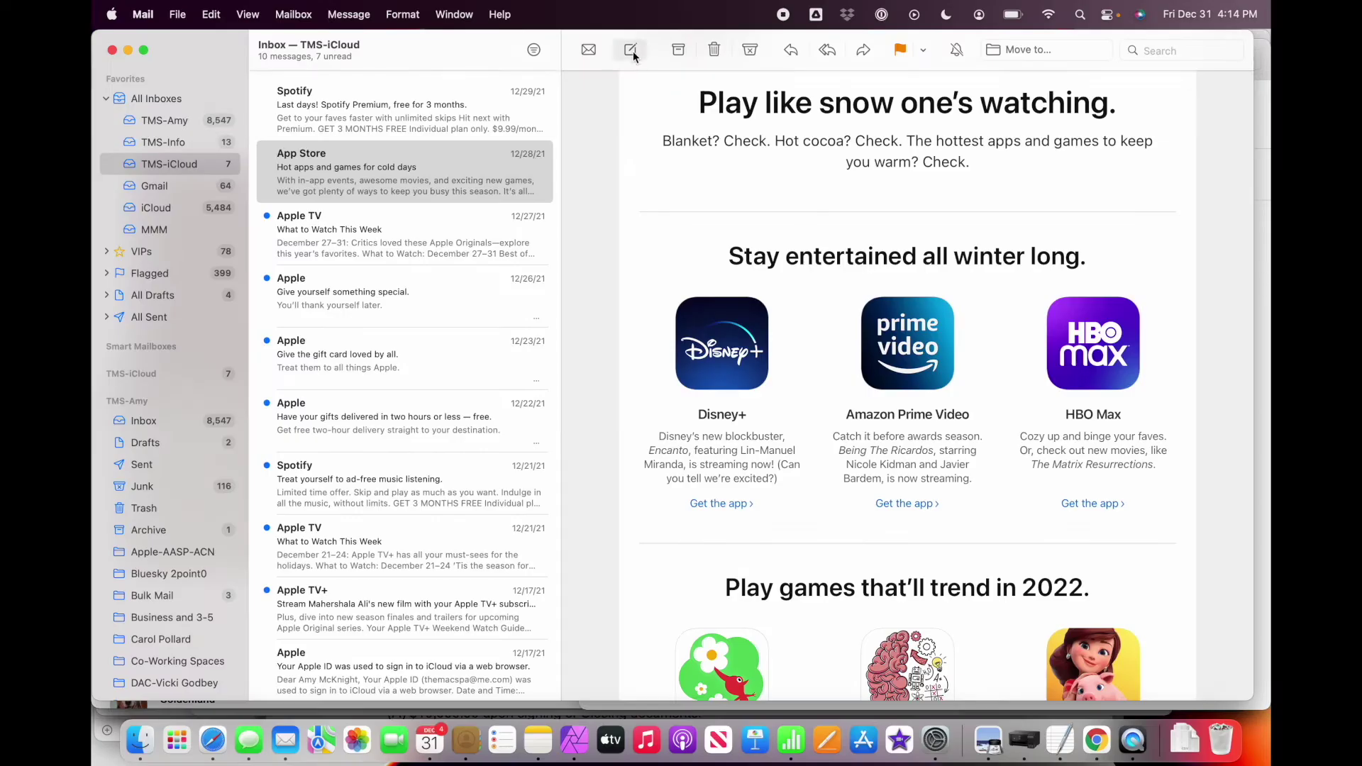
- Compose a new message with the body 'Here is my favorite video.' and switch to the YouTube video in Safari
click(631, 50)
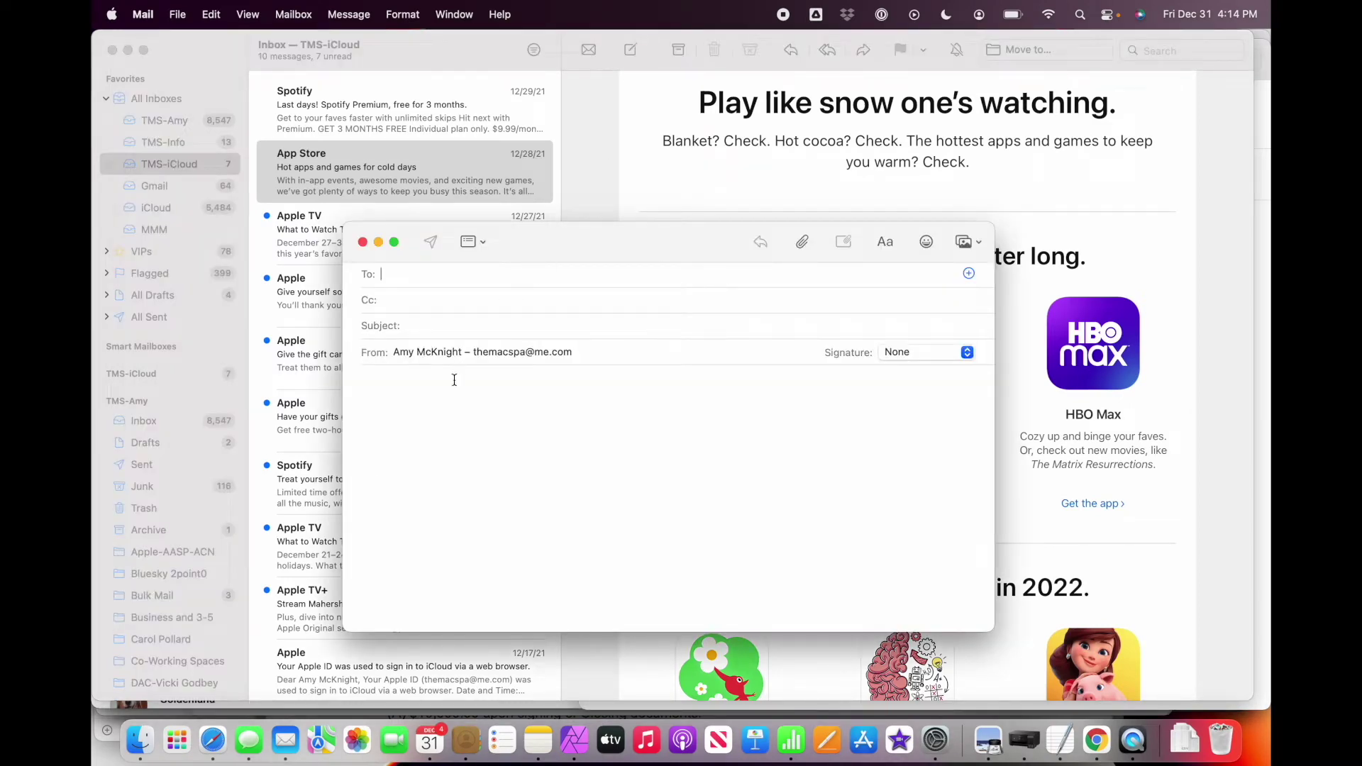
click(437, 413)
text(Here is my favorit)
text(e video.)
key(Return)
click(213, 739)
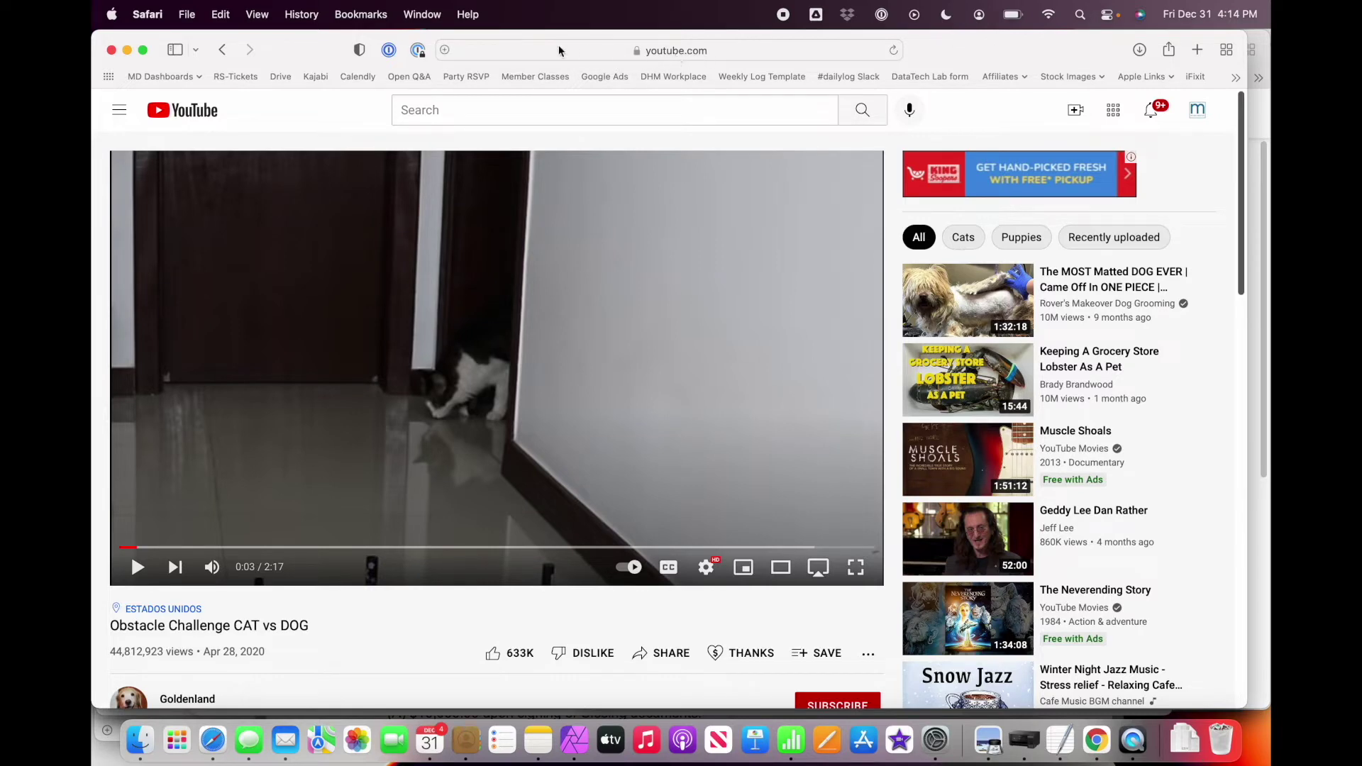
- Copy the YouTube video's full address from the address bar and return to the Mail draft
click(692, 51)
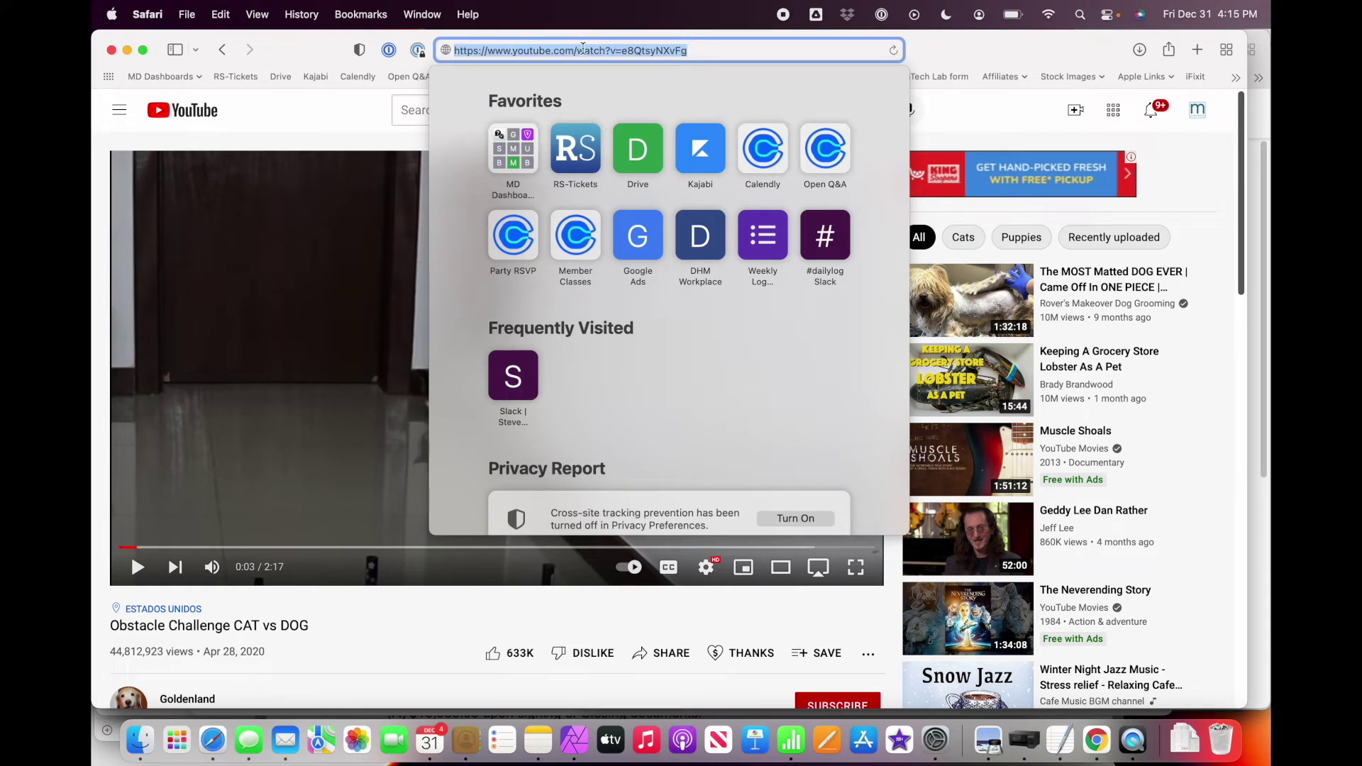
click(222, 19)
click(227, 106)
click(688, 51)
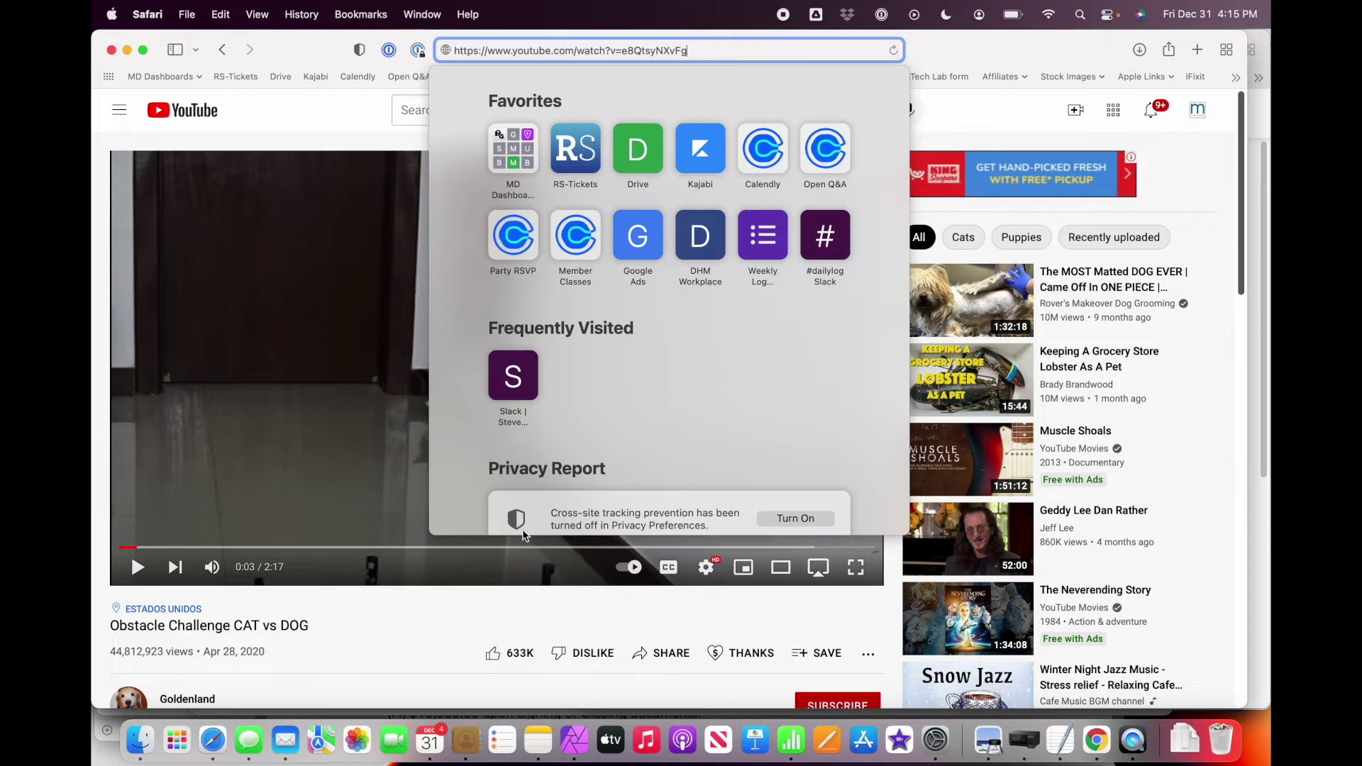
click(286, 738)
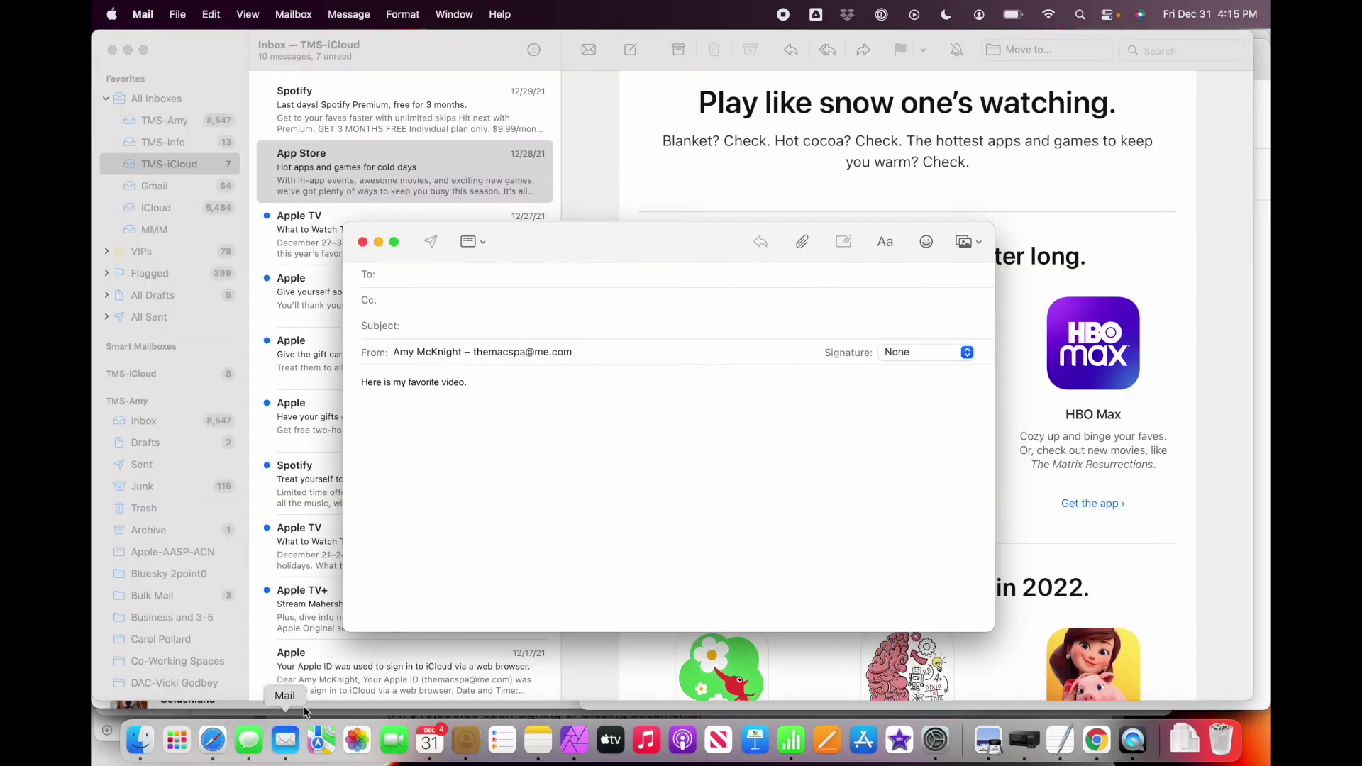
- Select the word 'video' in the draft and start adding a link to it
key(Return)
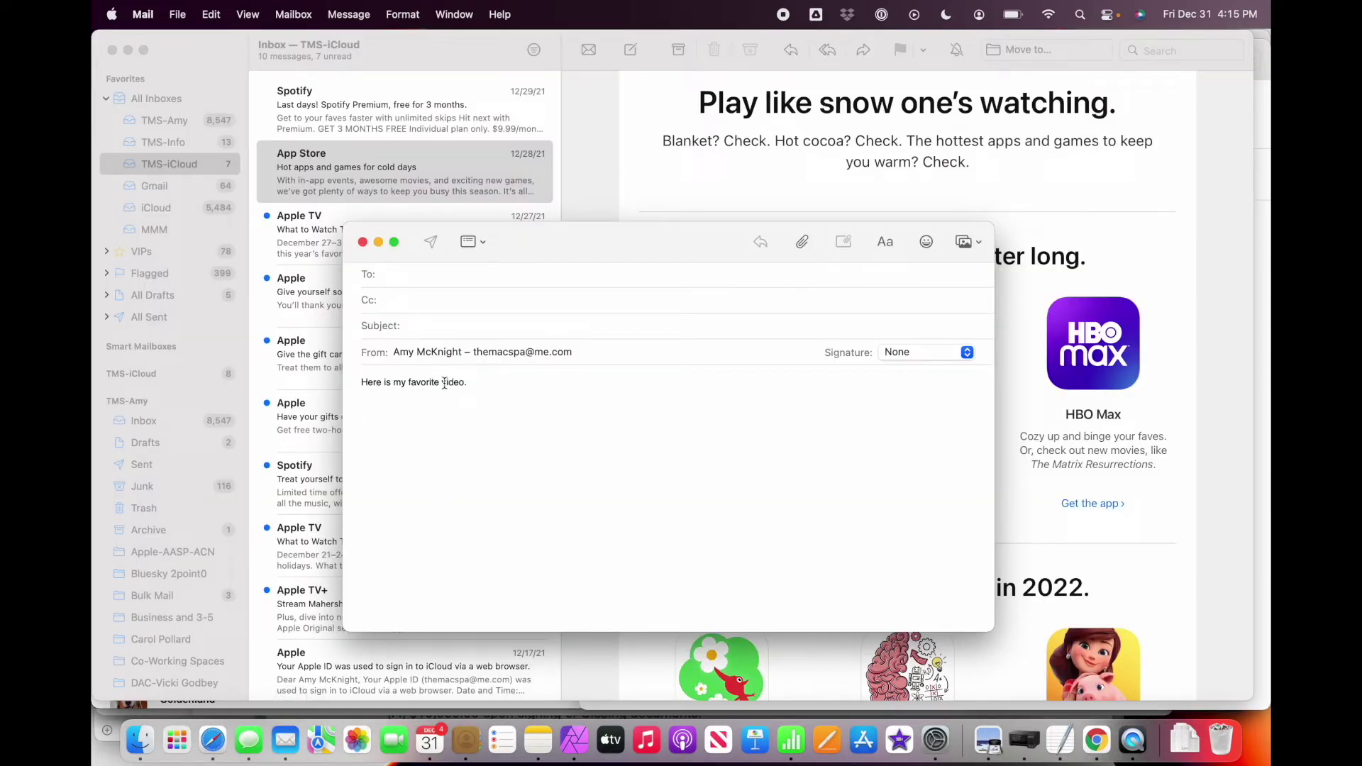
drag(441, 384, 461, 384)
click(217, 15)
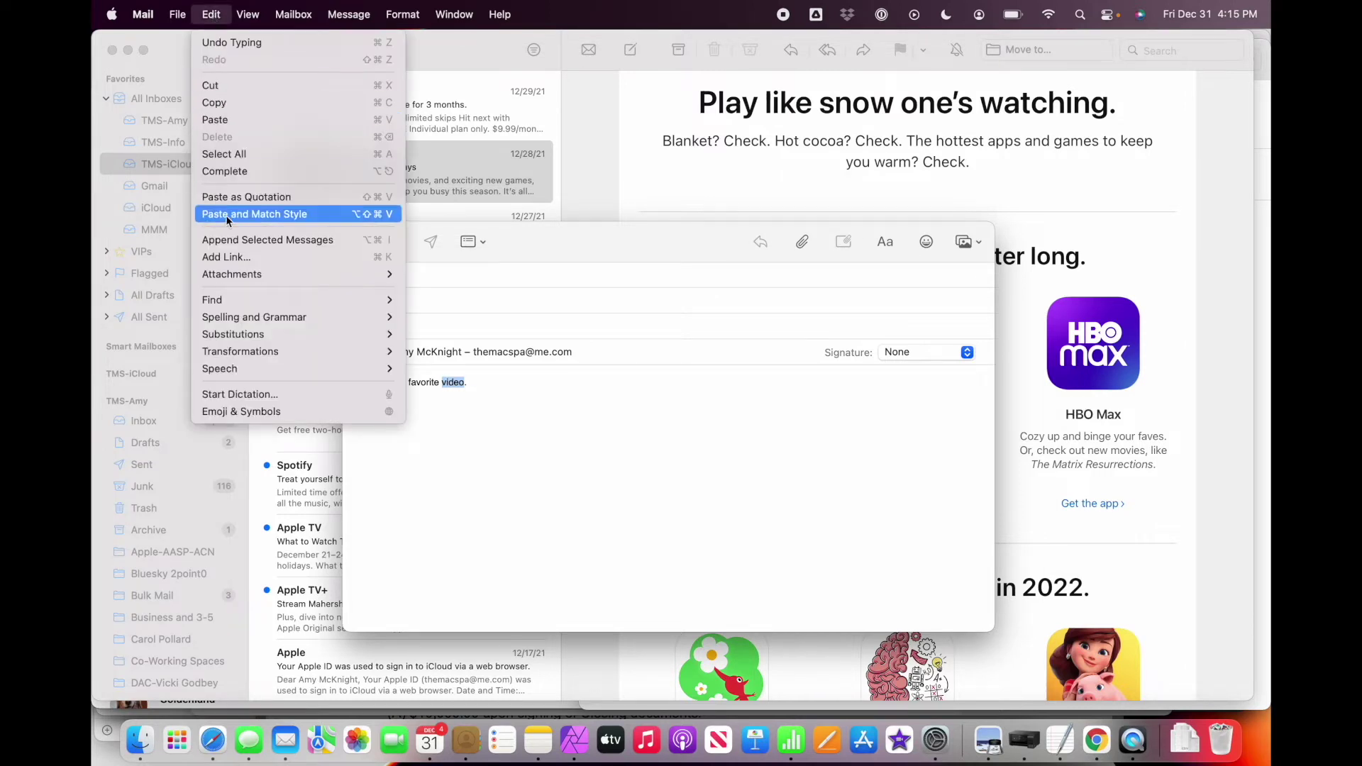
click(226, 256)
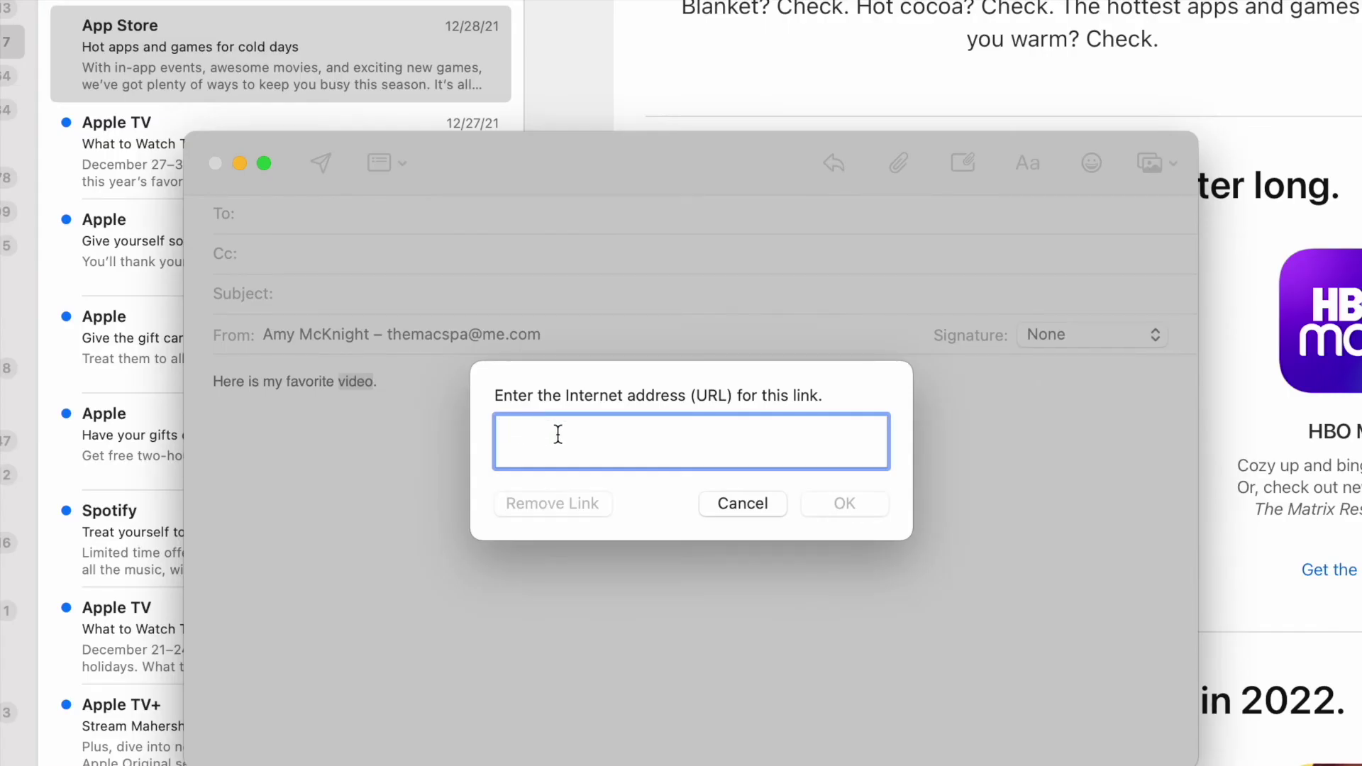
- Paste the copied YouTube address as the link on 'video' and confirm it
click(11, 0)
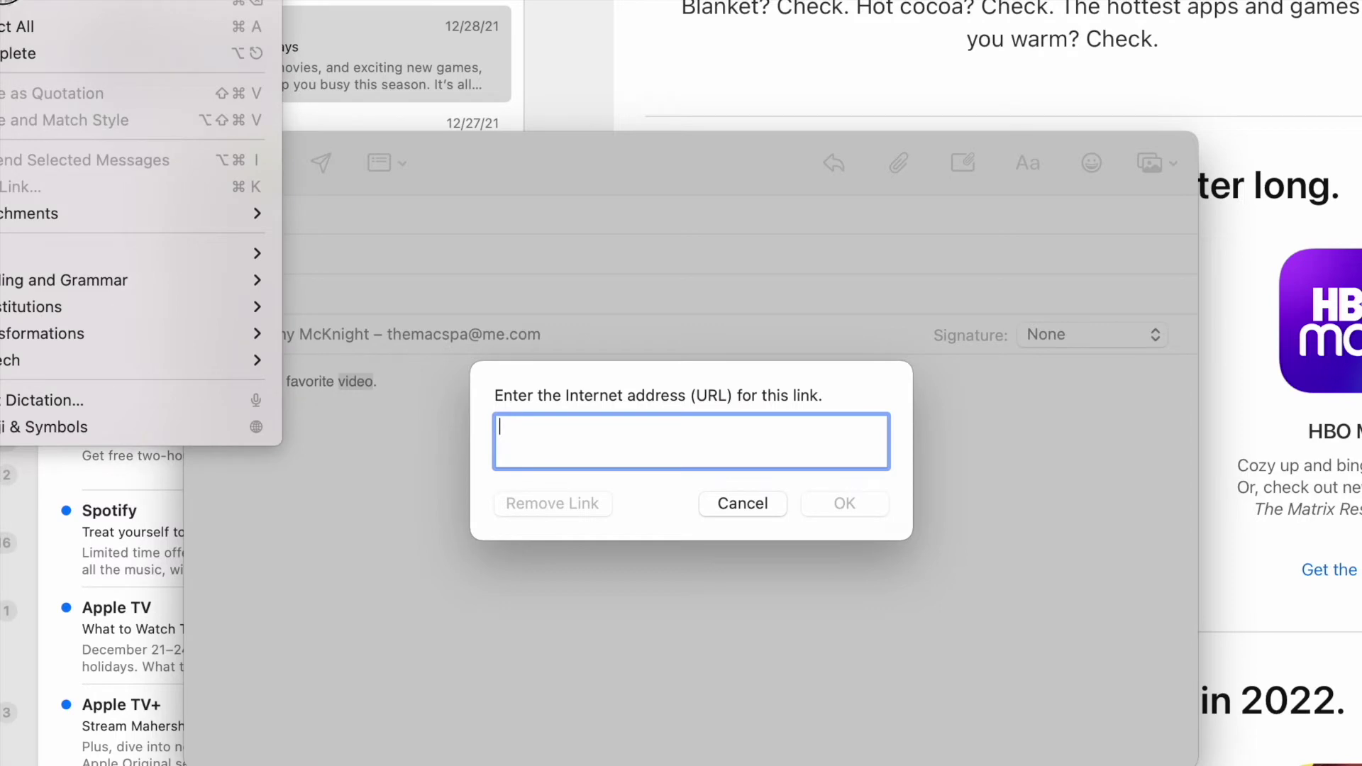
key(super+v)
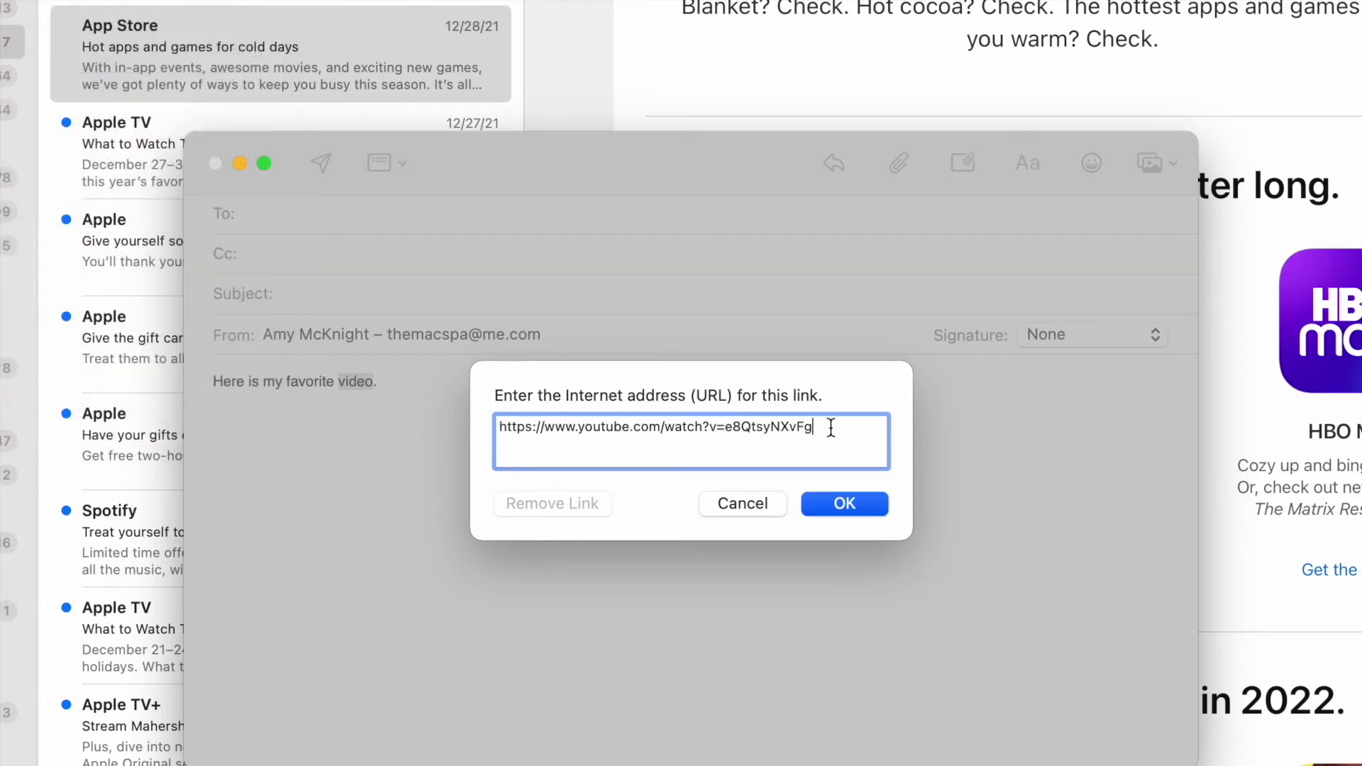
click(850, 503)
click(399, 392)
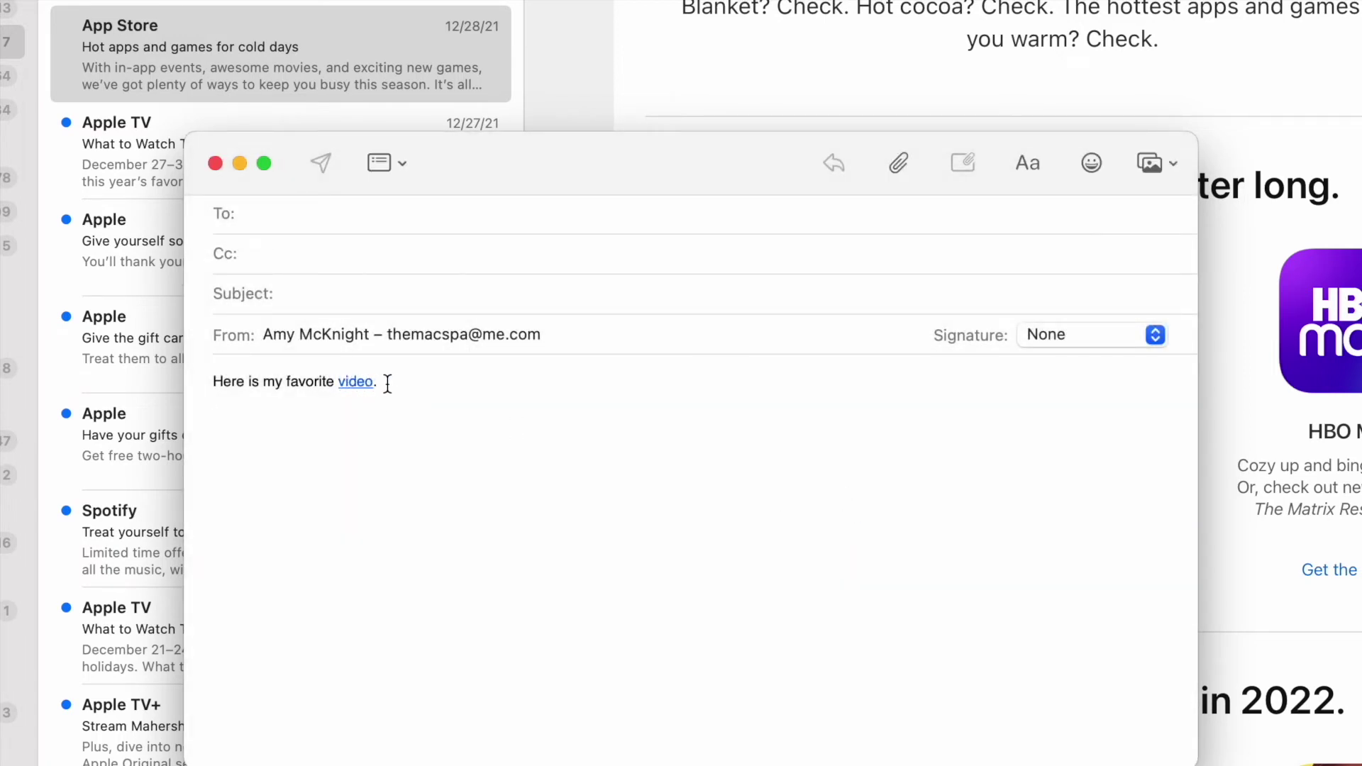
click(386, 385)
click(1065, 337)
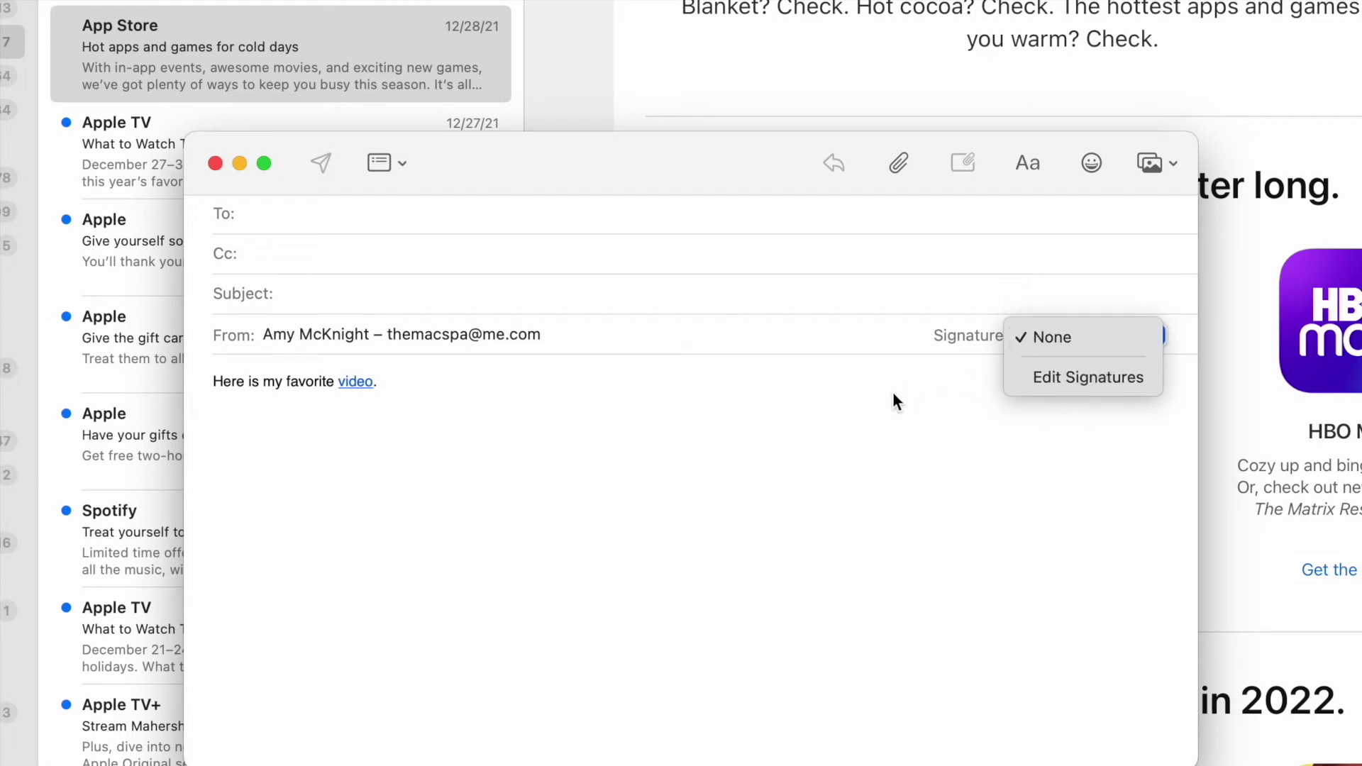
click(1059, 378)
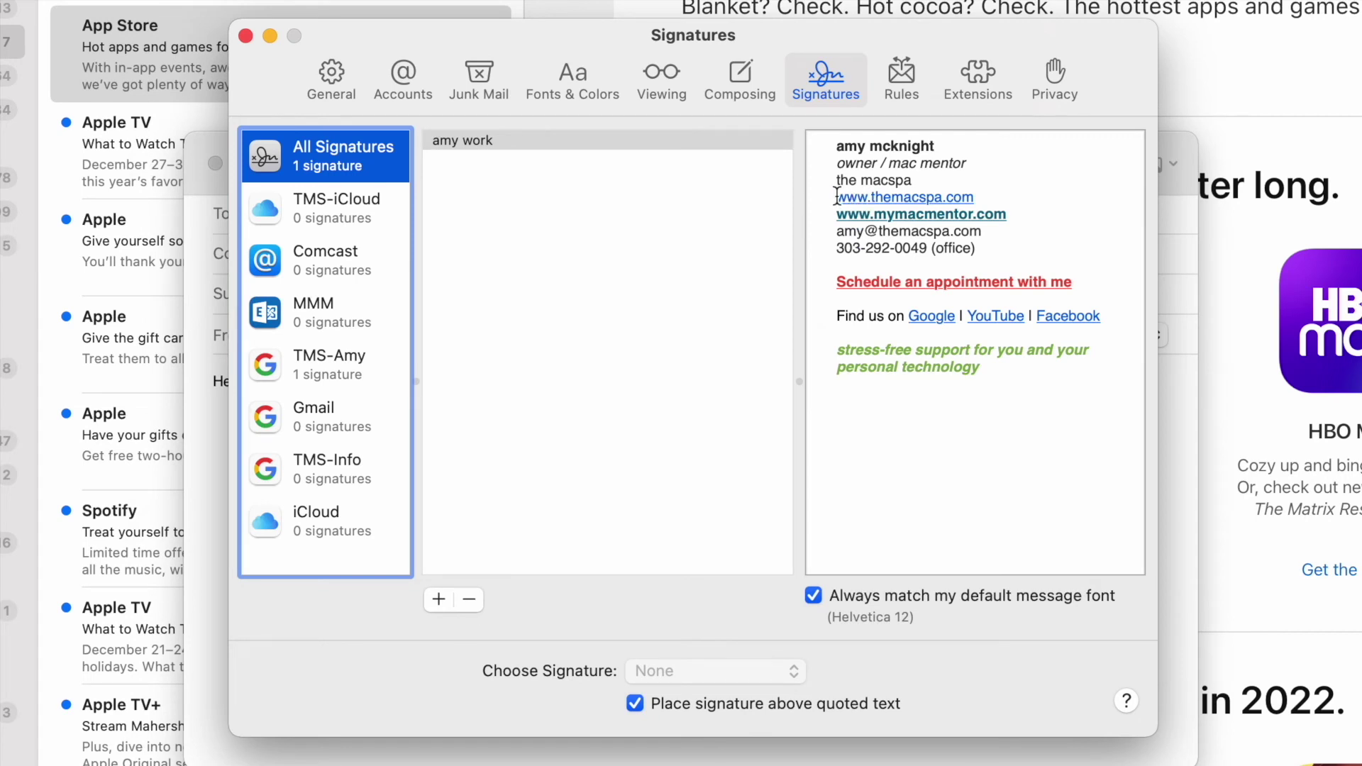
drag(836, 197, 977, 198)
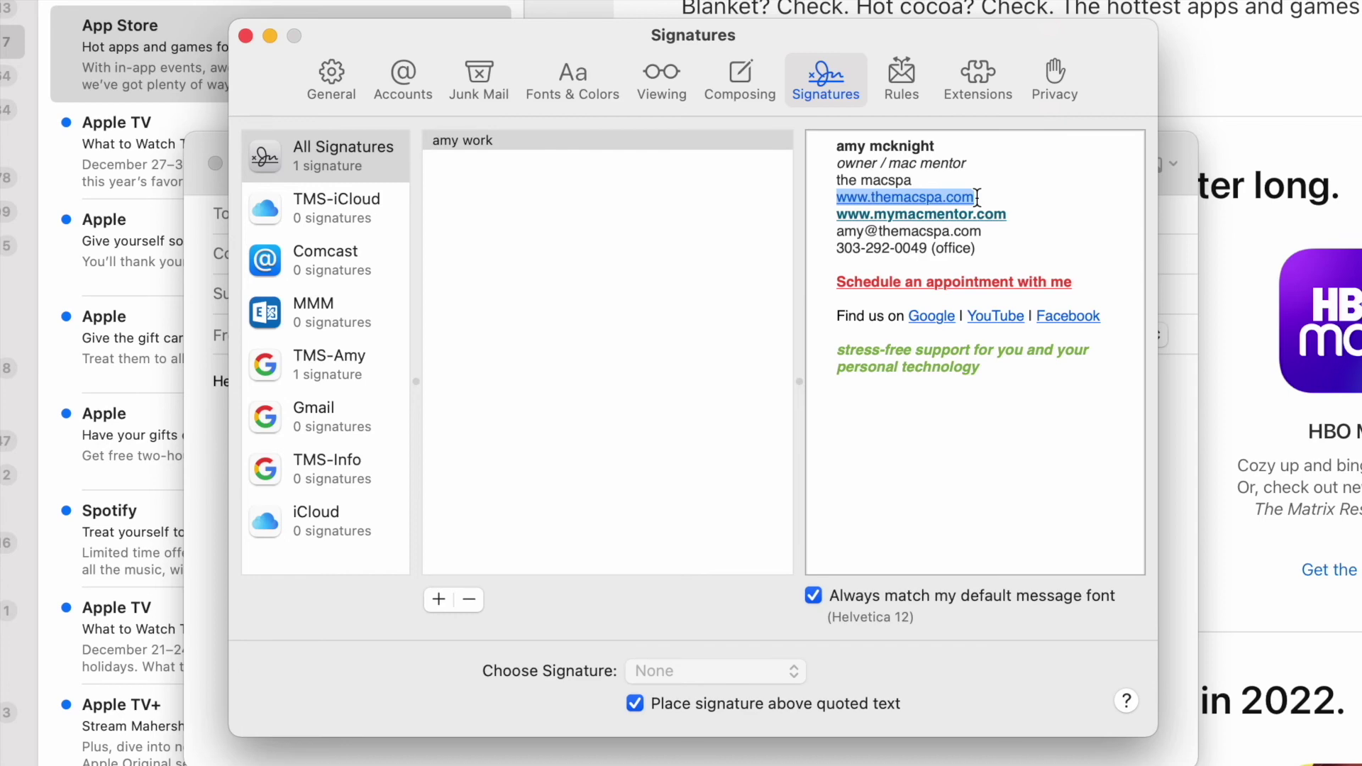
key(super+k)
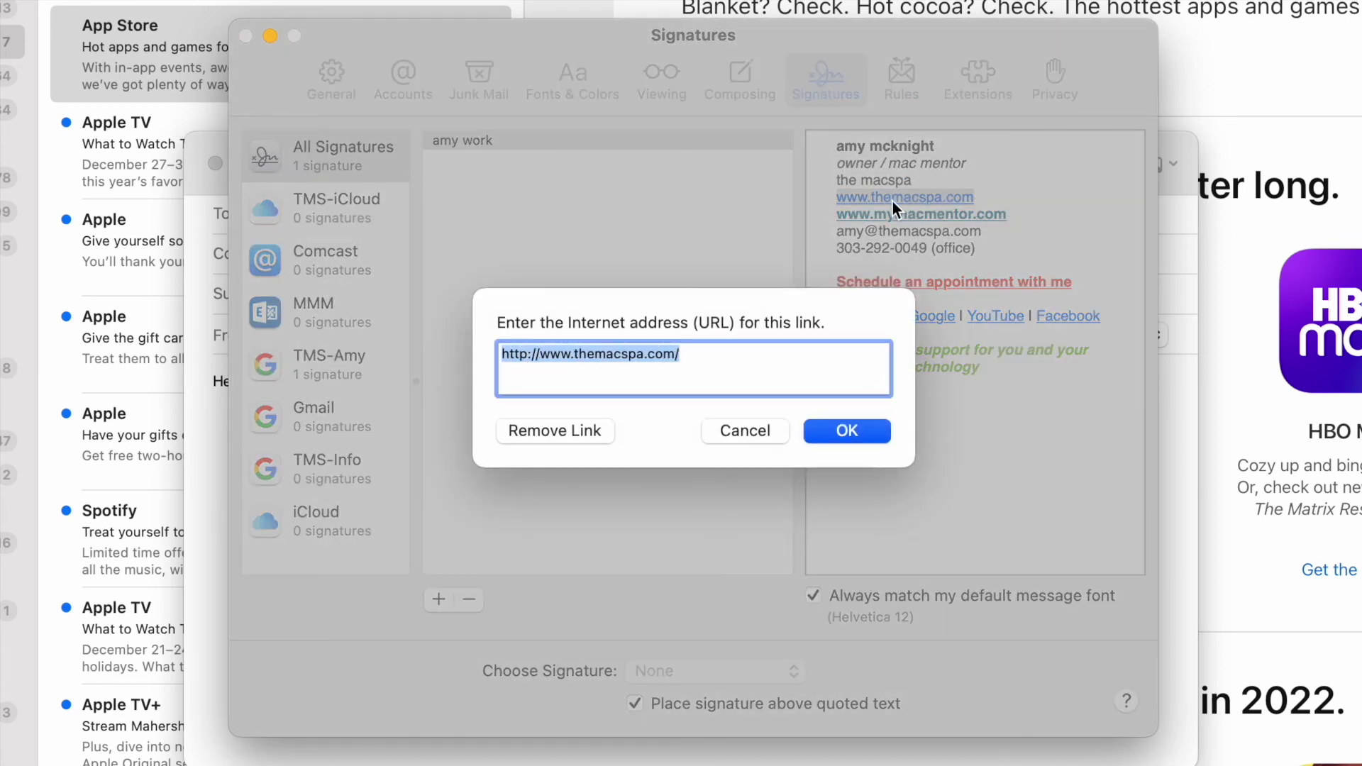
click(734, 431)
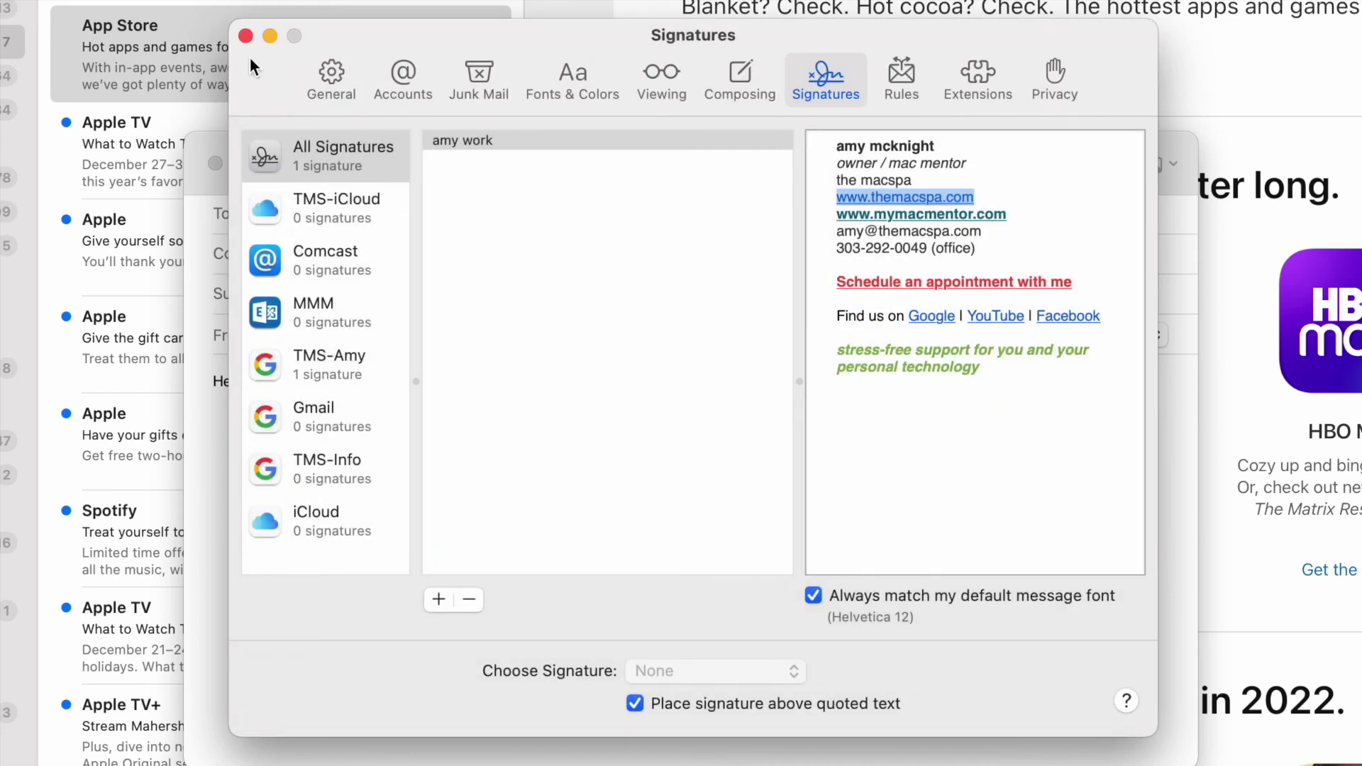
click(244, 35)
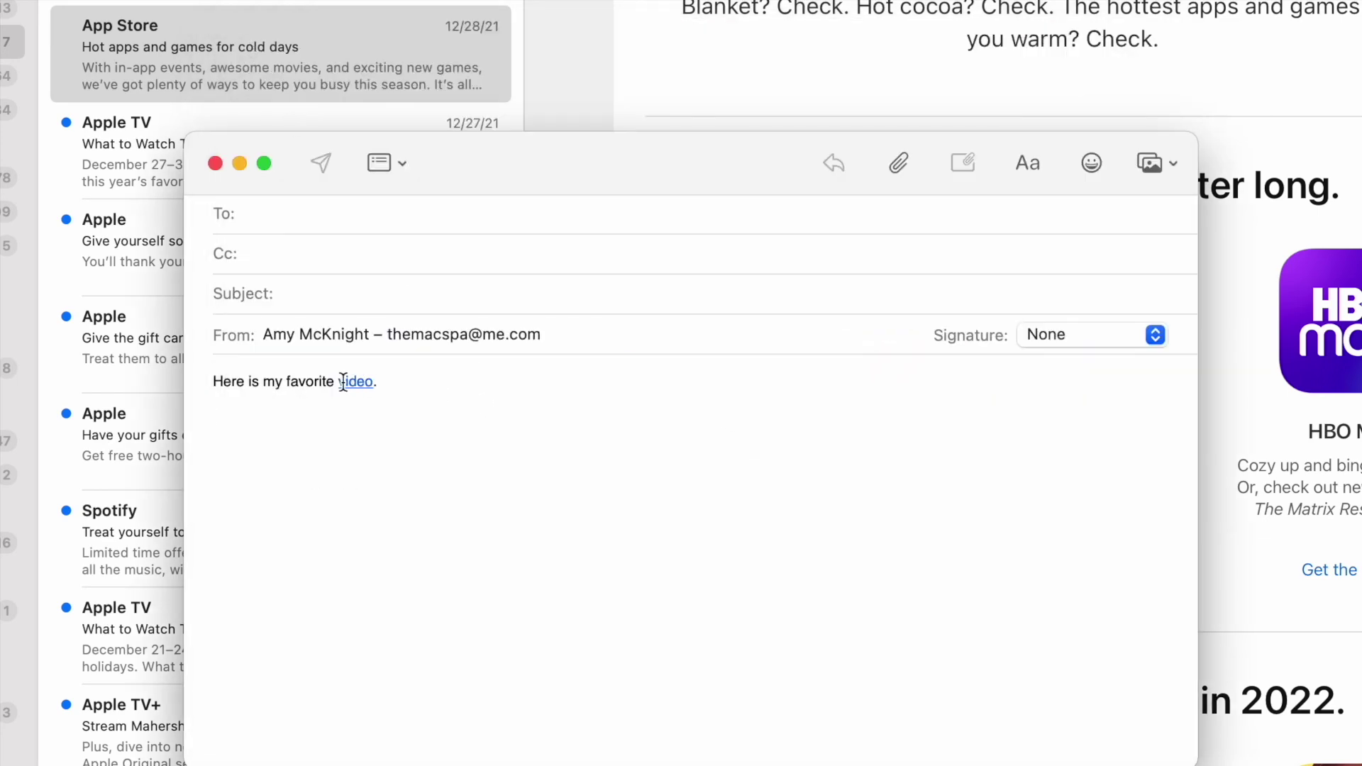